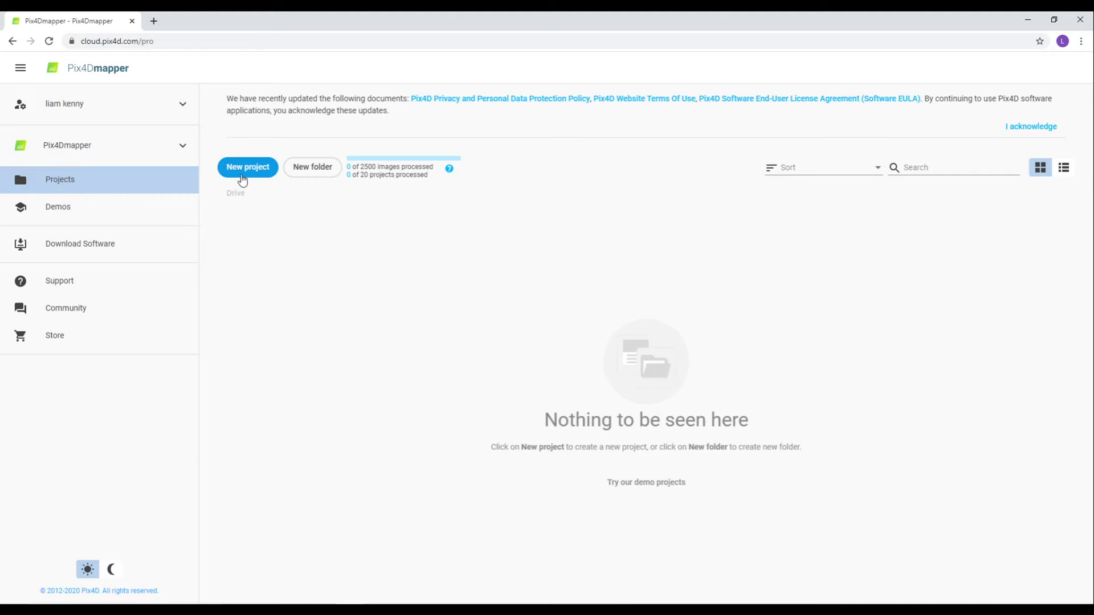
Create a new project named 'Abbey' set to upload images for processing
{"action": "left_click", "coordinate": [243, 180]}
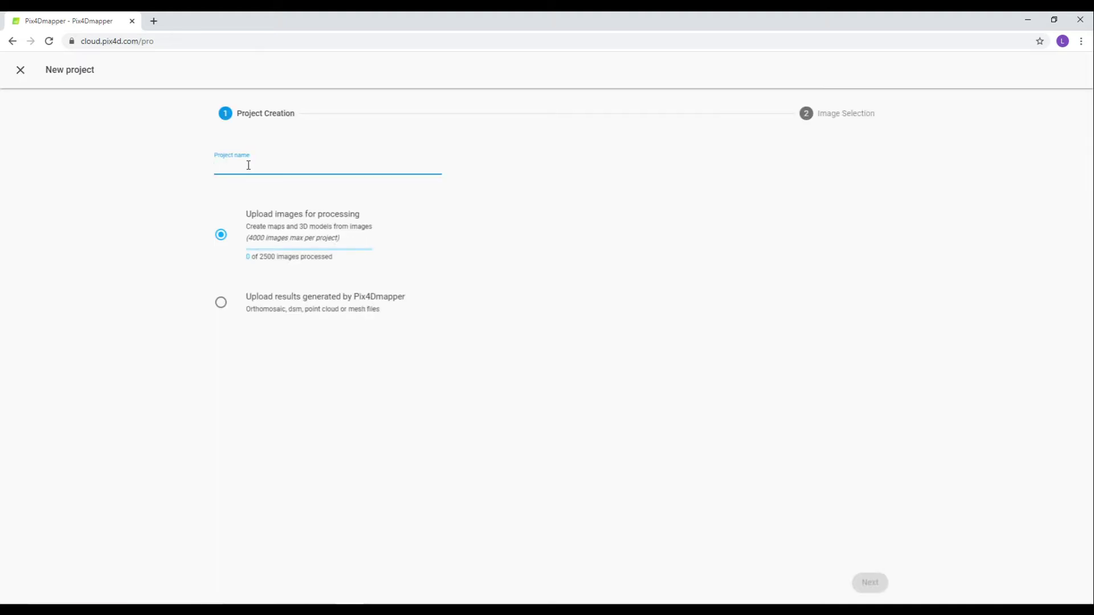
{"action": "left_click", "coordinate": [263, 228]}
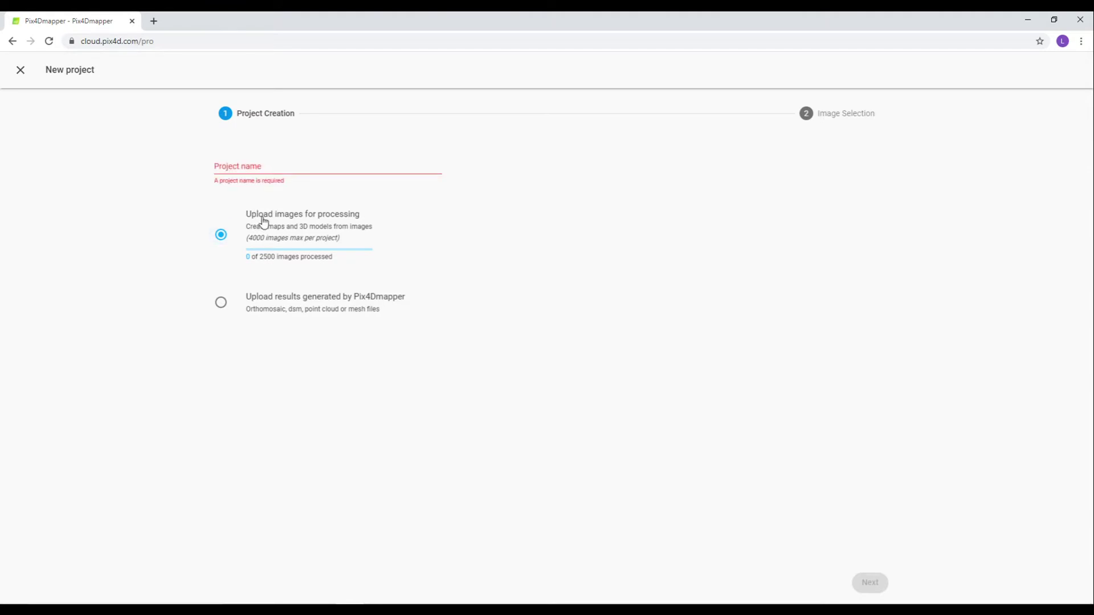
{"action": "left_click", "coordinate": [256, 164]}
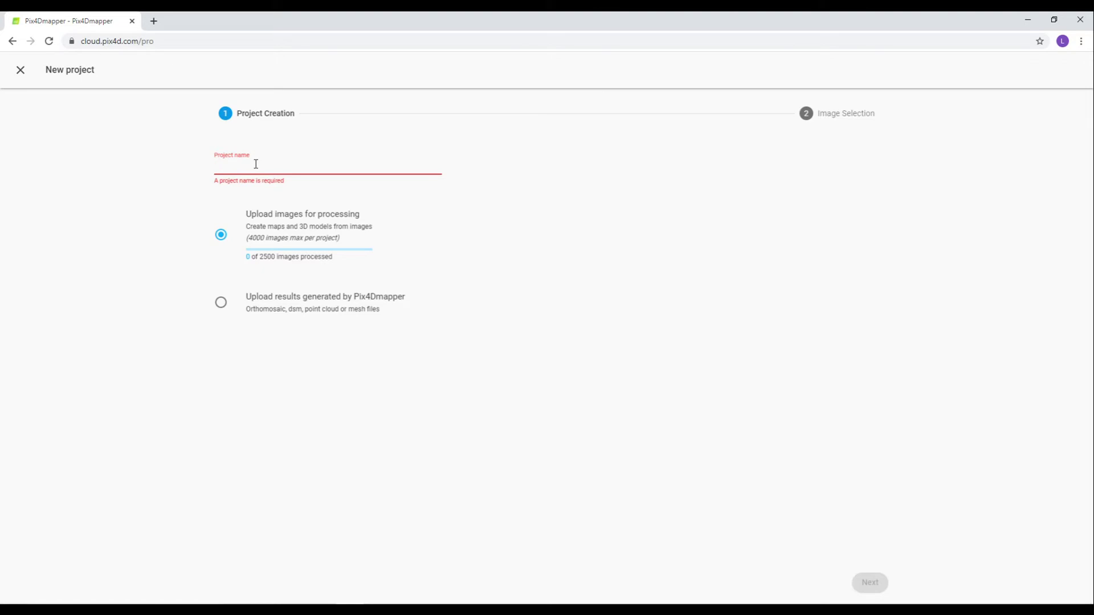
{"action": "type", "text": "Abbey"}
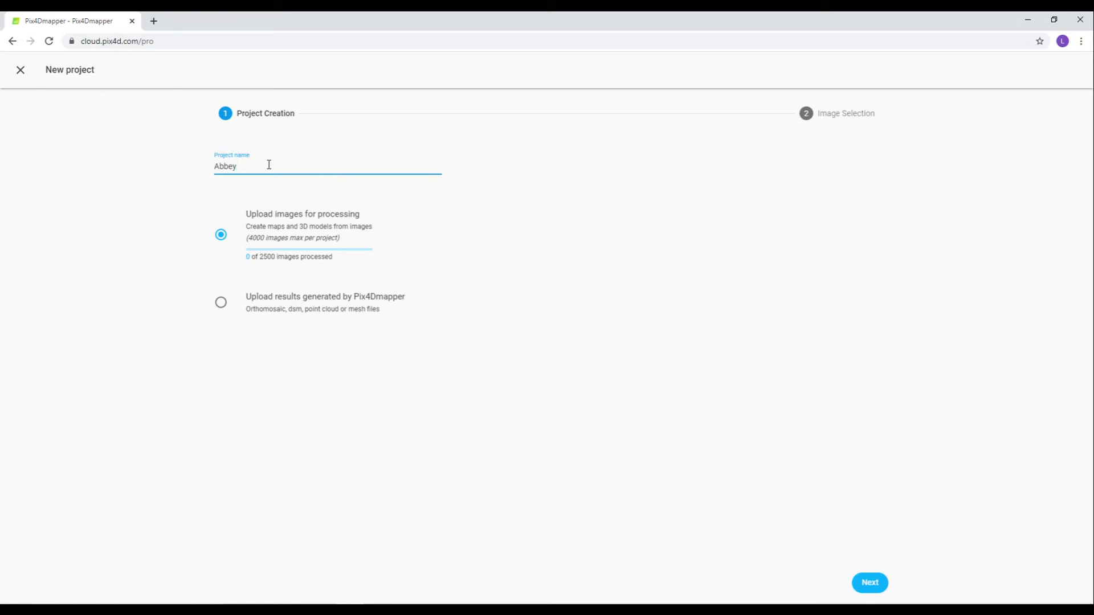
{"action": "left_click", "coordinate": [294, 233]}
Add every photo from the 'fore imaGES' folder, starting at DJI_0405.JPG, to the image list
{"action": "left_click", "coordinate": [870, 584]}
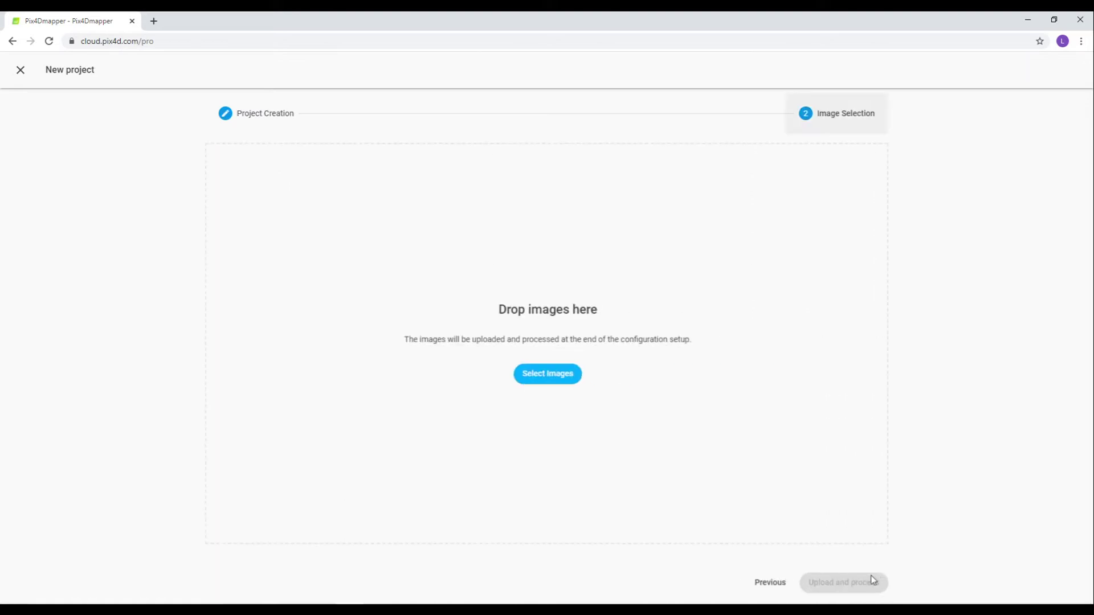
{"action": "left_click", "coordinate": [550, 377]}
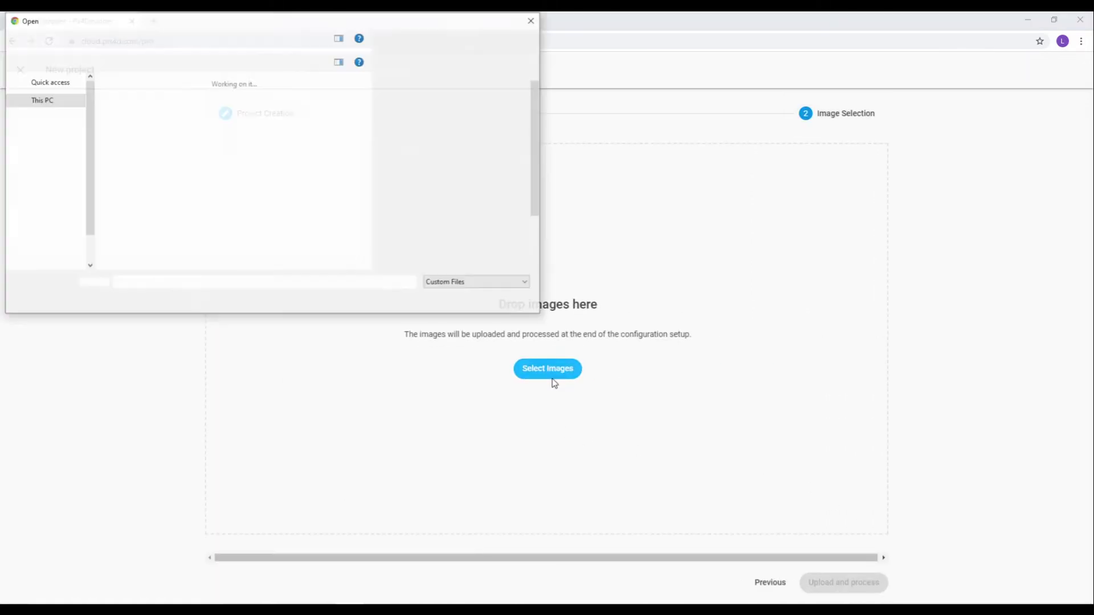
{"action": "double_click", "coordinate": [324, 119]}
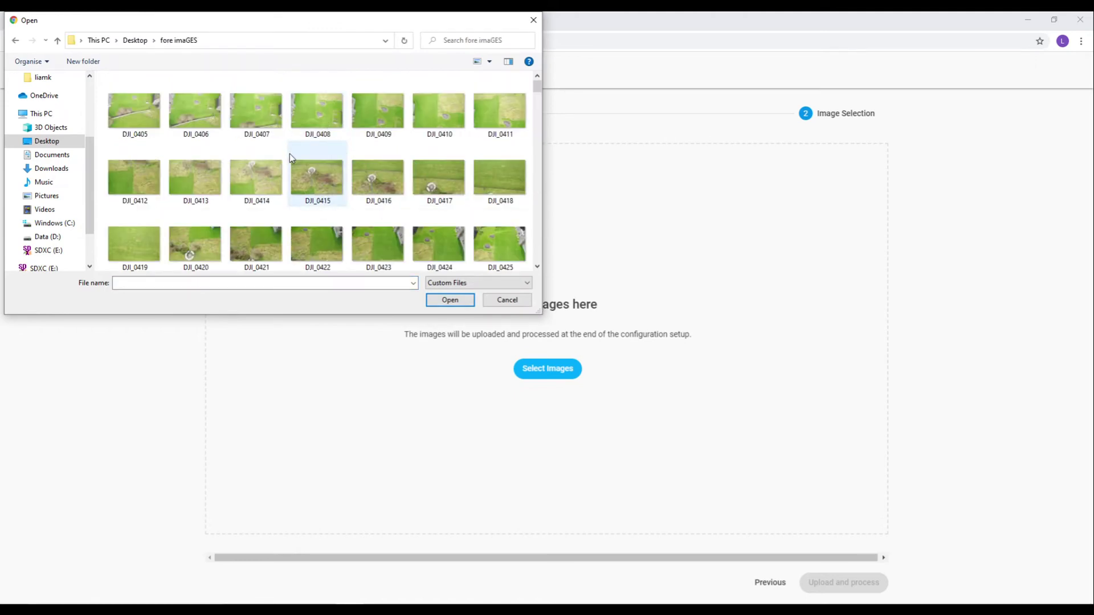
{"action": "key", "text": "ctrl+a"}
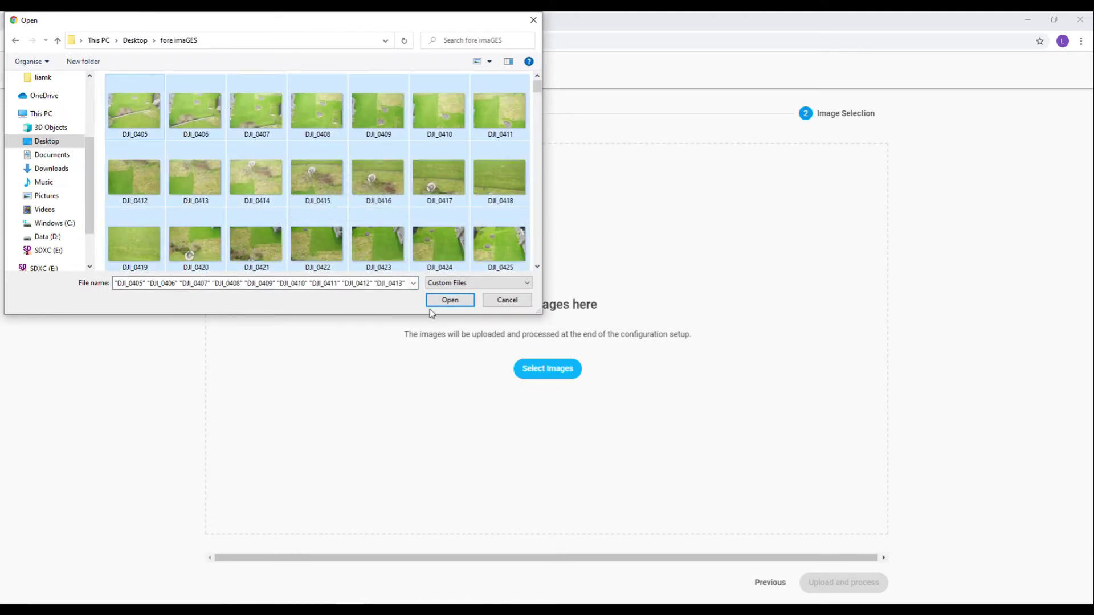
{"action": "left_click", "coordinate": [436, 303]}
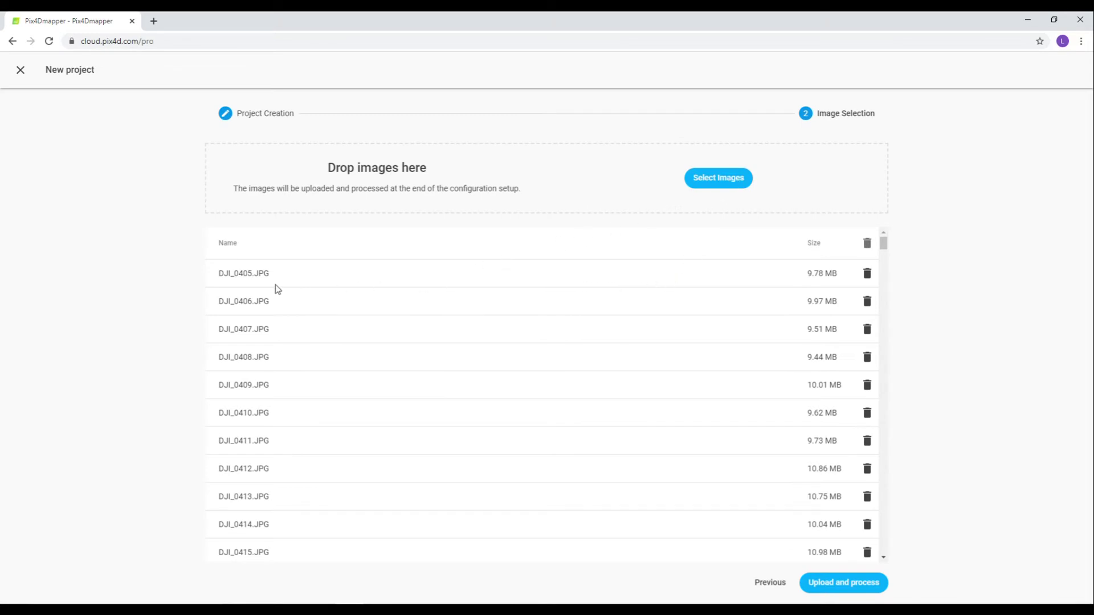
Upload the 302 photos and start processing, scrolling through the upload progress
{"action": "left_click", "coordinate": [831, 583]}
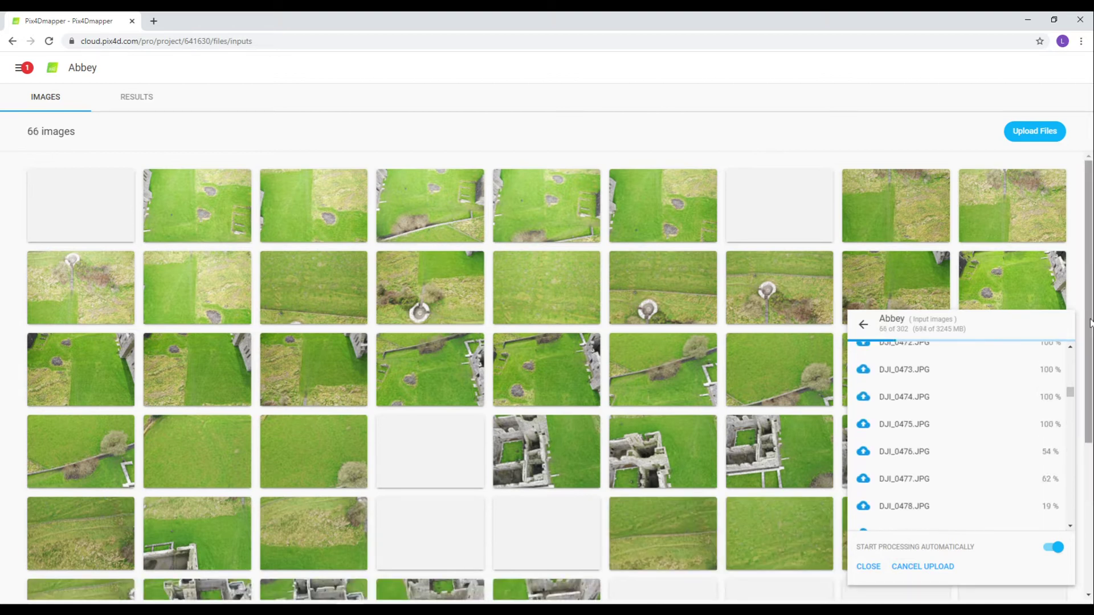
{"action": "scroll", "coordinate": [1072, 529], "scroll_direction": "down", "scroll_amount": 4}
{"action": "scroll", "coordinate": [1071, 529], "scroll_direction": "down", "scroll_amount": 4}
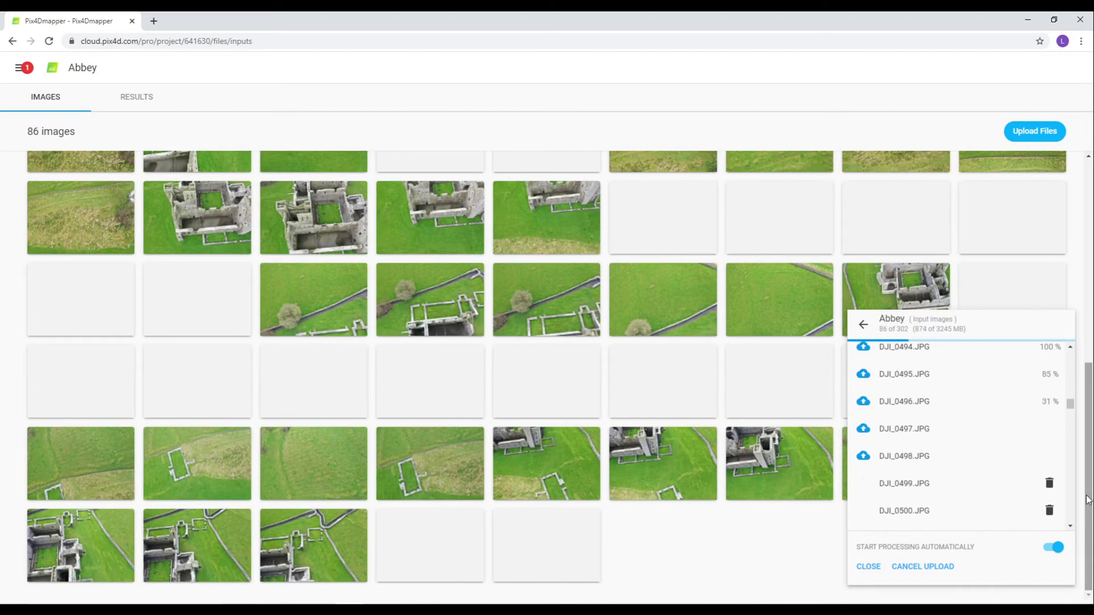
{"action": "scroll", "coordinate": [1073, 528], "scroll_direction": "down", "scroll_amount": 3}
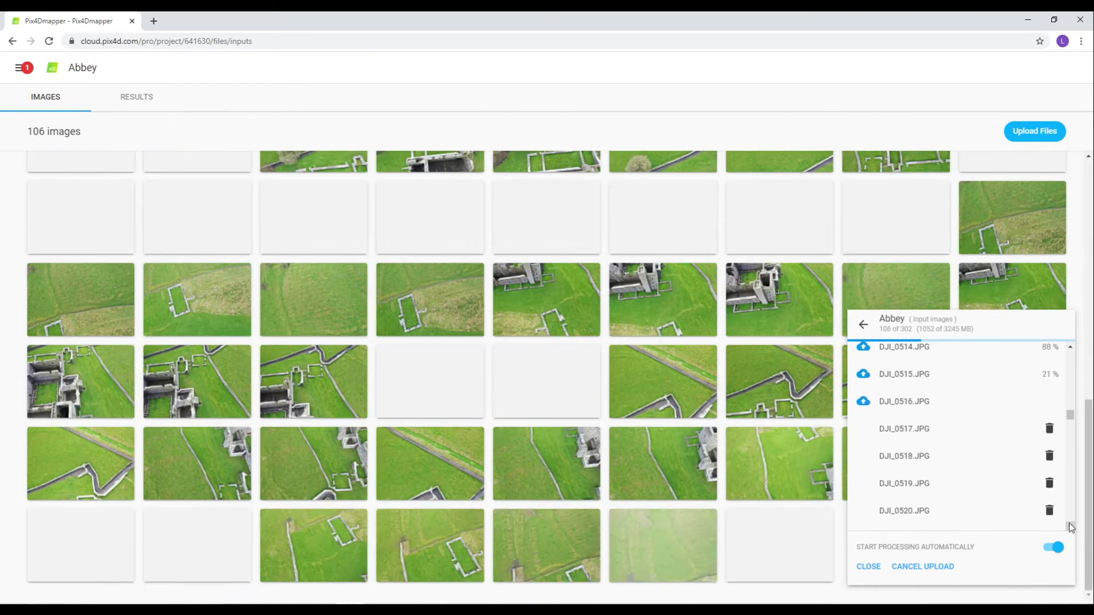
{"action": "scroll", "coordinate": [1074, 530], "scroll_direction": "down", "scroll_amount": 3}
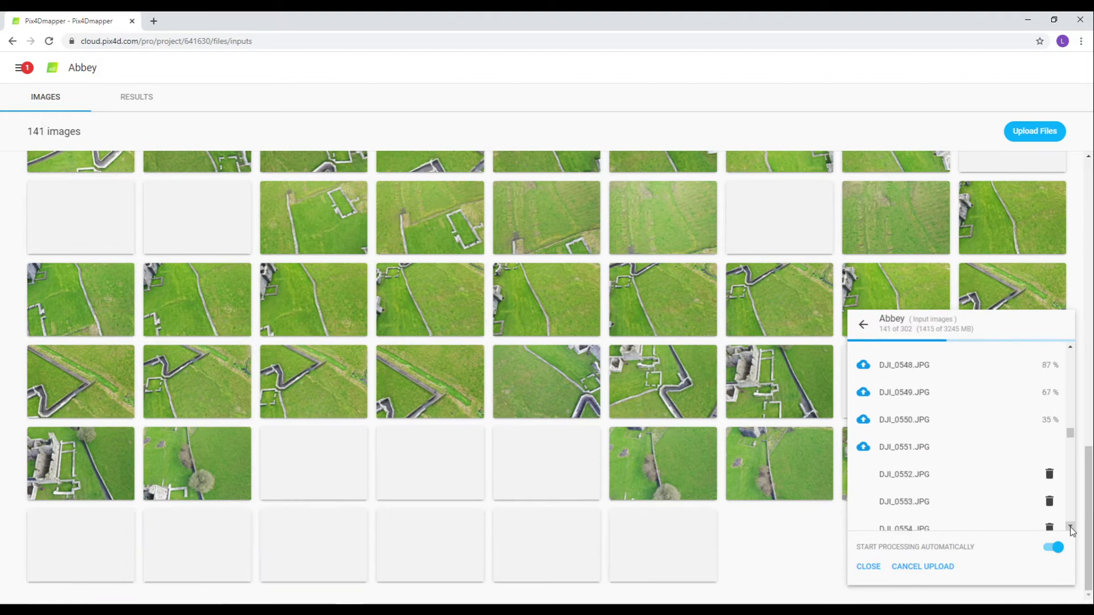
{"action": "scroll", "coordinate": [1074, 531], "scroll_direction": "down", "scroll_amount": 3}
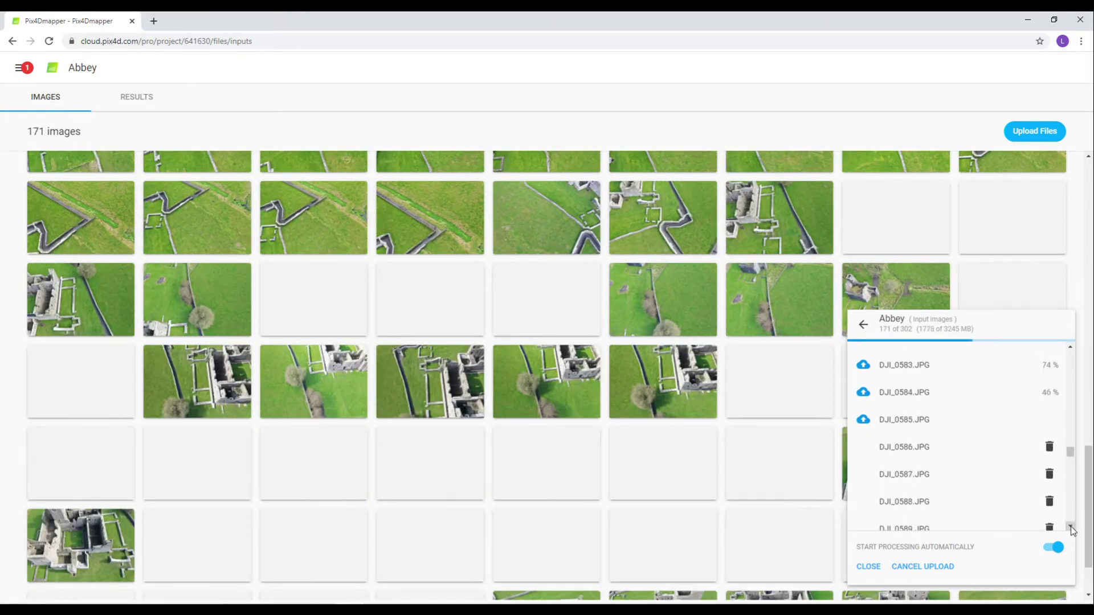
{"action": "scroll", "coordinate": [1073, 528], "scroll_direction": "down", "scroll_amount": 5}
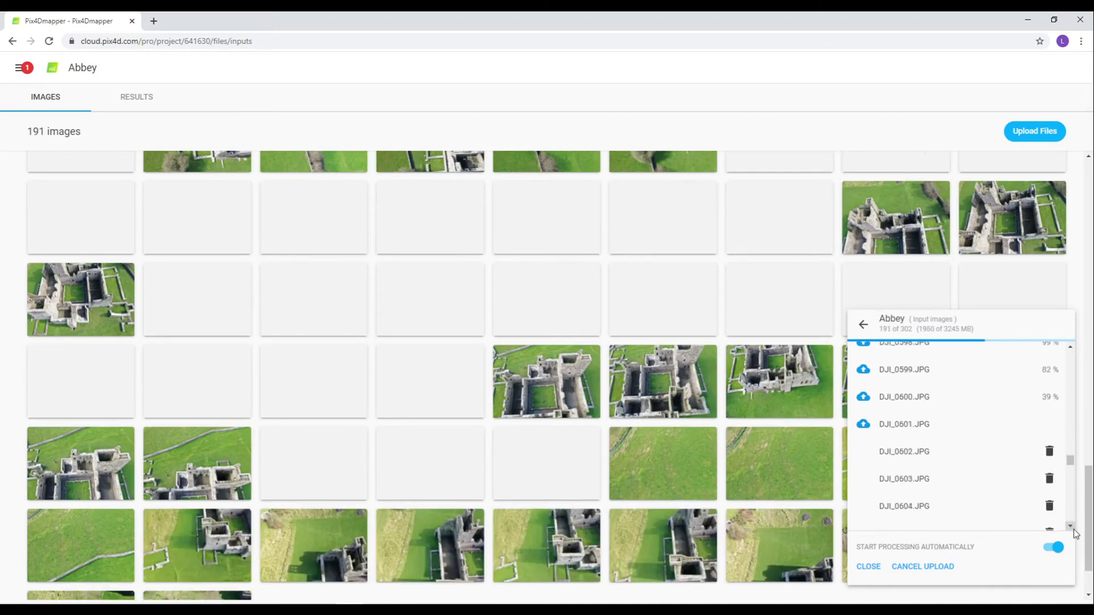
{"action": "scroll", "coordinate": [1073, 528], "scroll_direction": "down", "scroll_amount": 2}
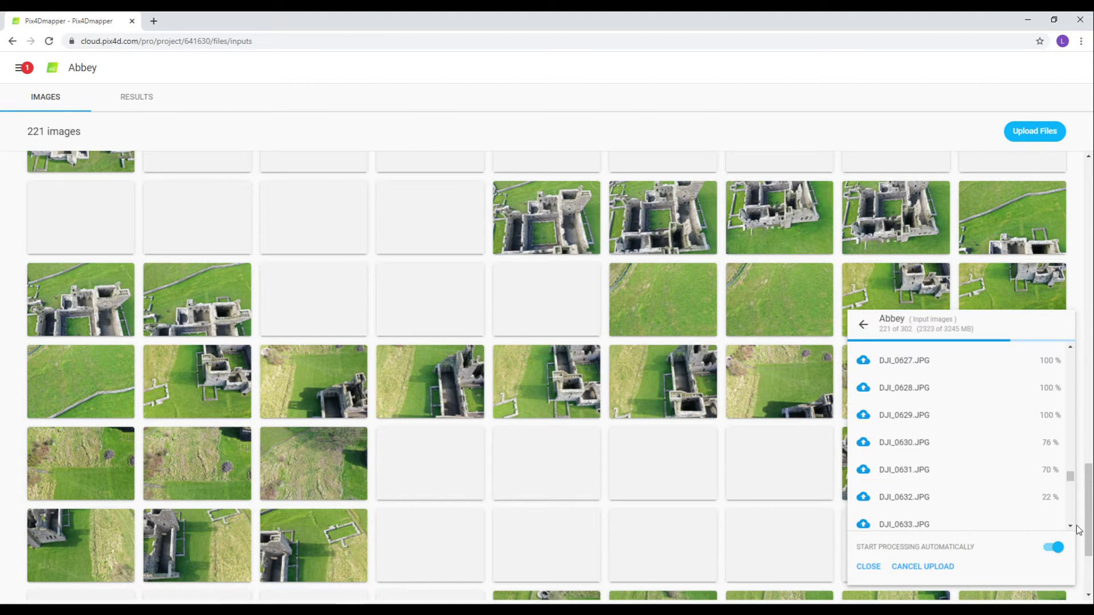
{"action": "scroll", "coordinate": [1075, 526], "scroll_direction": "down", "scroll_amount": 3}
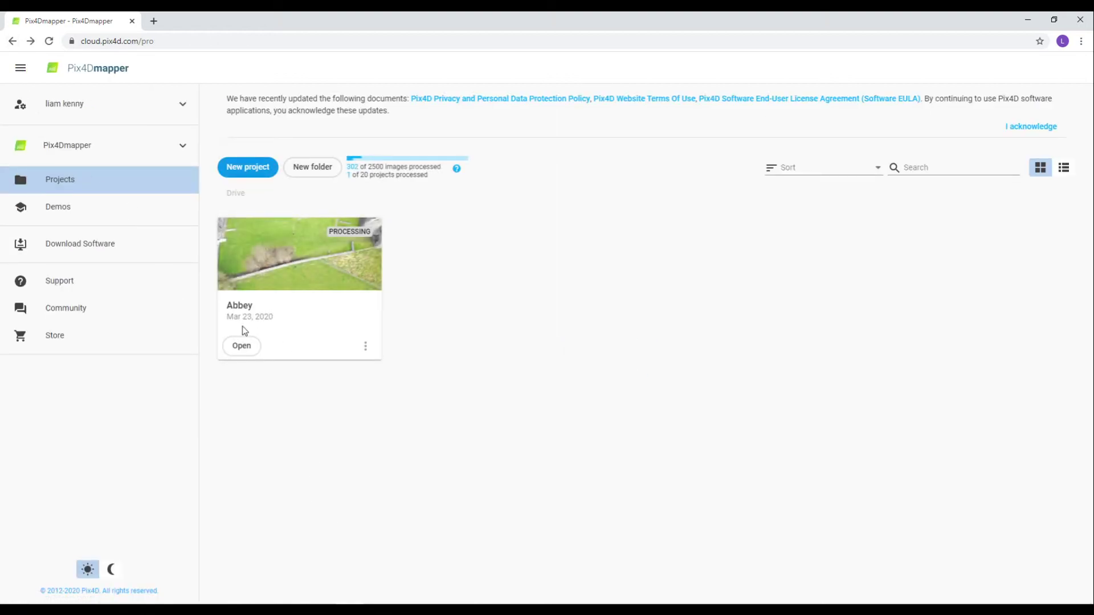
Open the Abbey project, see it is still processing, and go back
{"action": "left_click", "coordinate": [242, 346]}
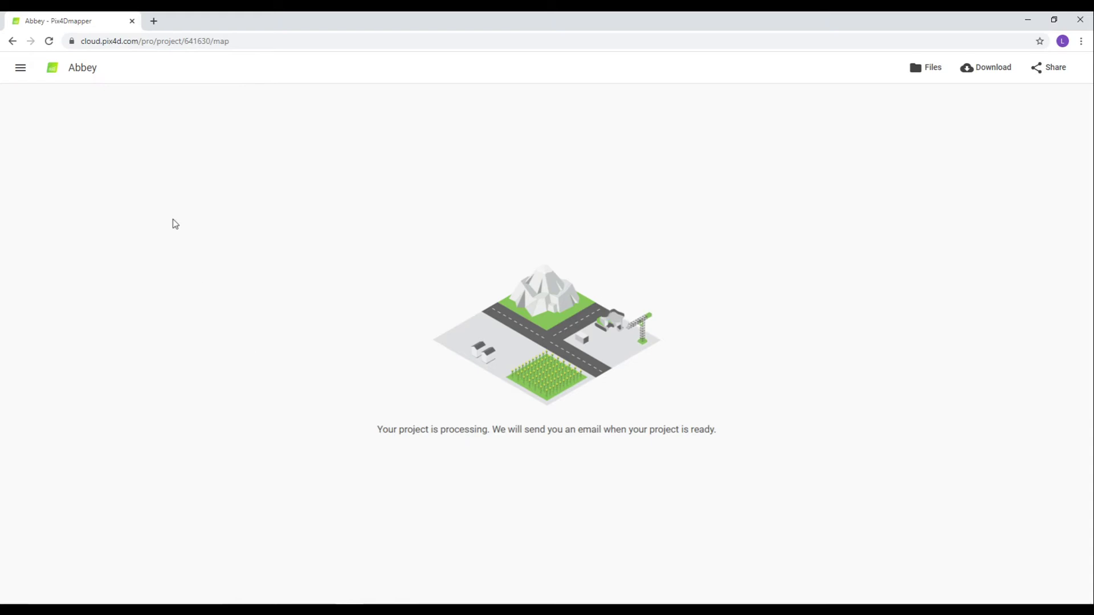
{"action": "left_click", "coordinate": [13, 43]}
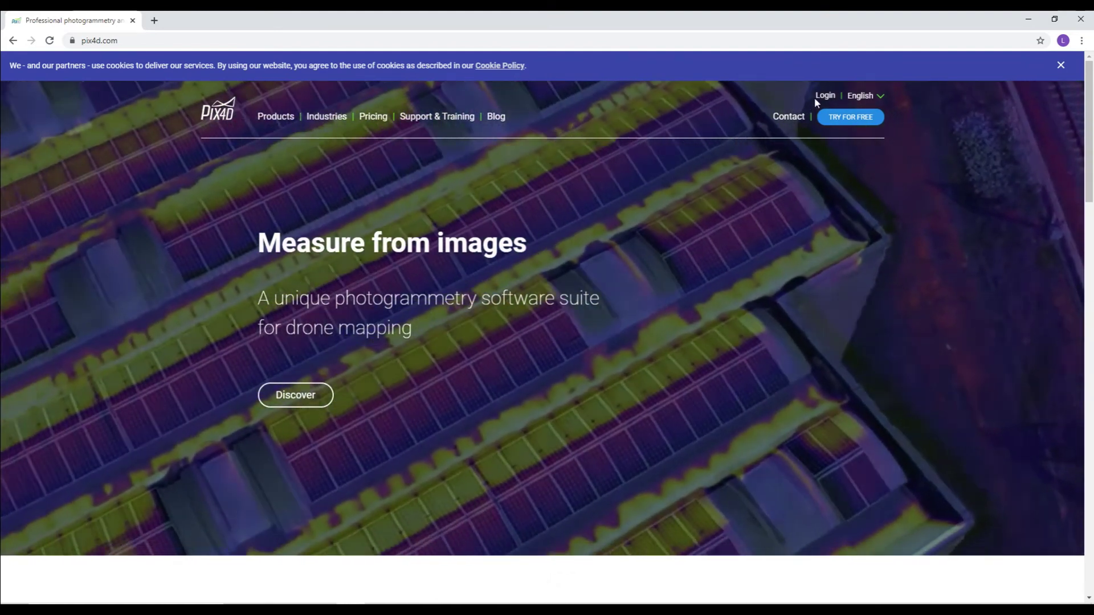
Log in from pix4d.com to reach the processed Abbey project's map
{"action": "left_click", "coordinate": [816, 96]}
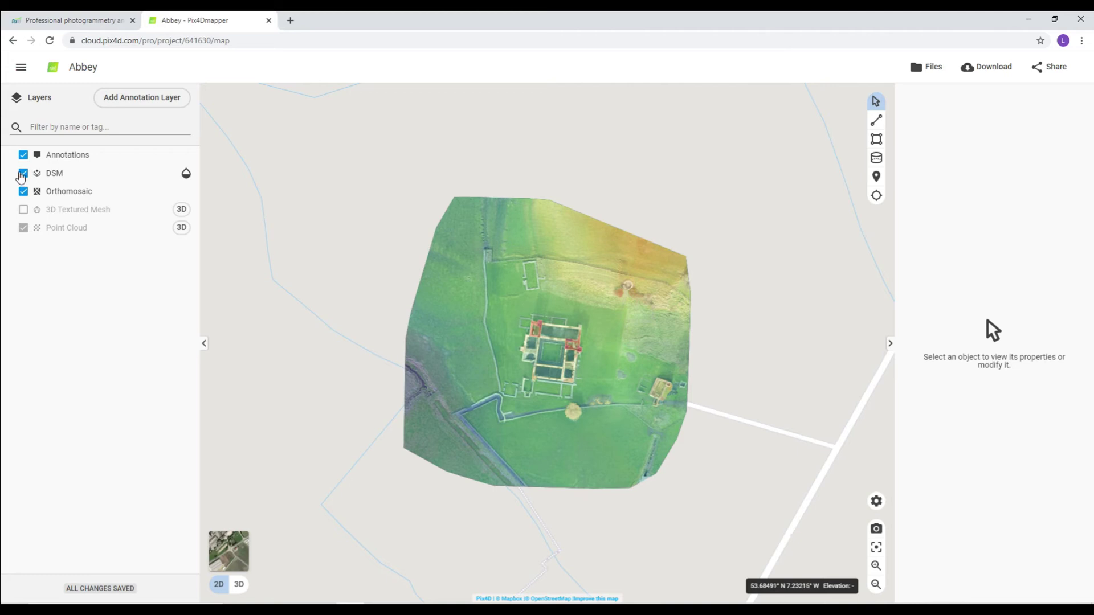
Turn off the DSM and Annotations layers, keep the Orthomosaic on, and zoom into the ruins
{"action": "left_click", "coordinate": [22, 174]}
{"action": "left_click", "coordinate": [22, 174]}
{"action": "left_click", "coordinate": [23, 174]}
{"action": "left_click", "coordinate": [23, 156]}
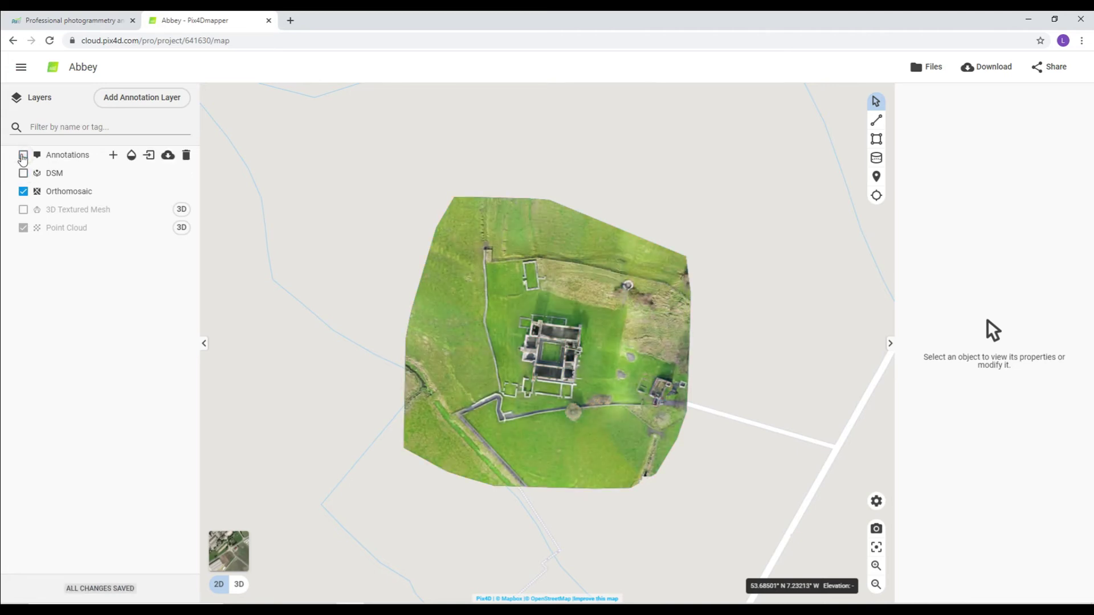
{"action": "left_click", "coordinate": [24, 192]}
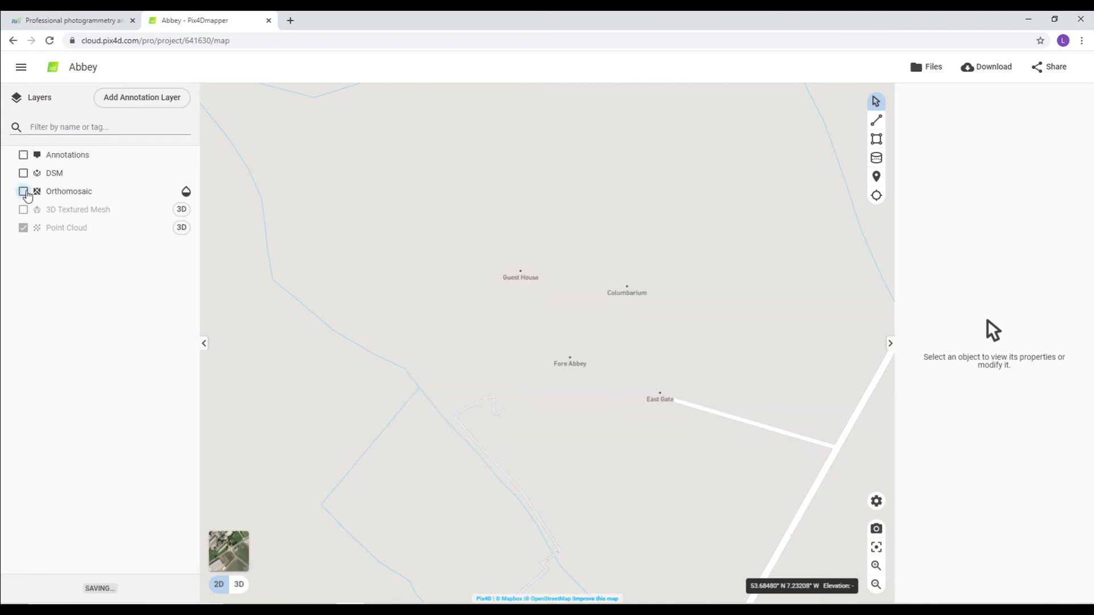
{"action": "left_click", "coordinate": [23, 192]}
{"action": "left_click_drag", "start_coordinate": [503, 360], "coordinate": [490, 359]}
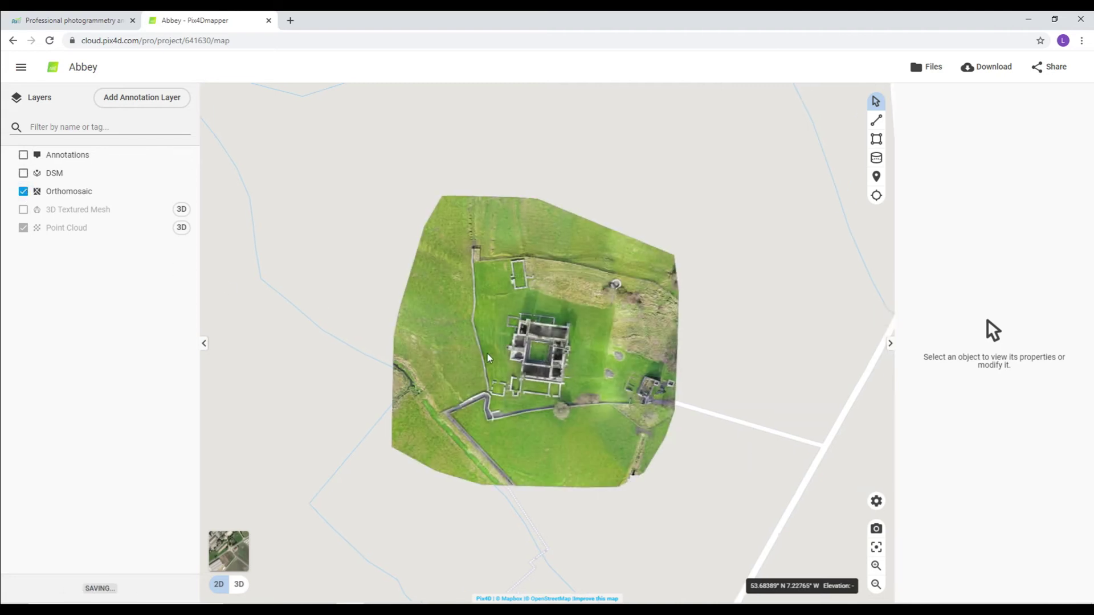
{"action": "scroll", "coordinate": [530, 379], "scroll_direction": "up", "scroll_amount": 5}
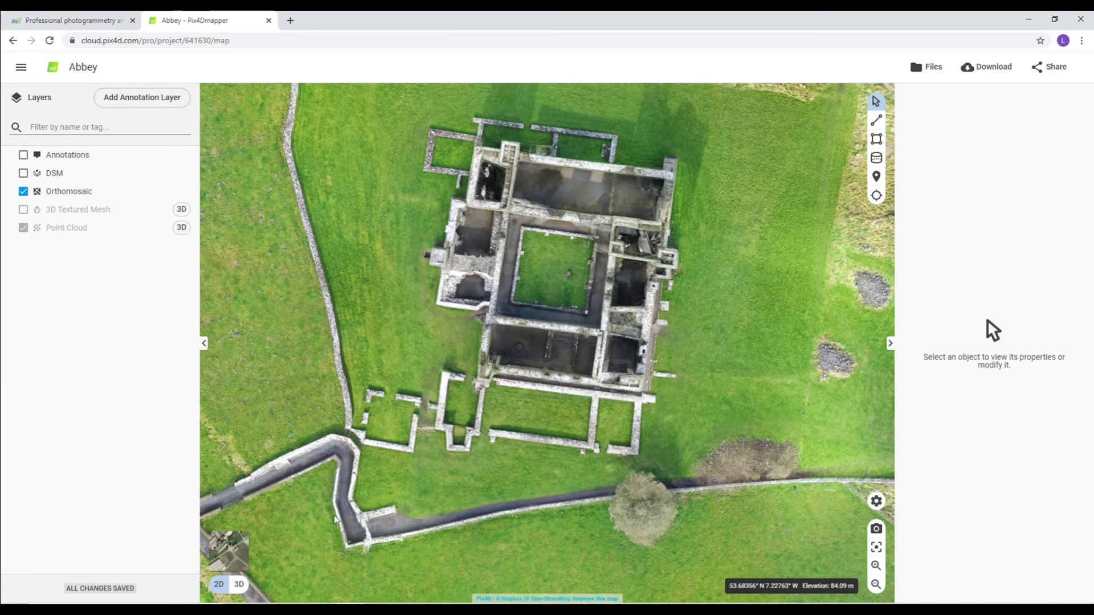
Switch to 3D, then zoom and orbit around the textured mesh of the abbey ruins
{"action": "left_click", "coordinate": [240, 587]}
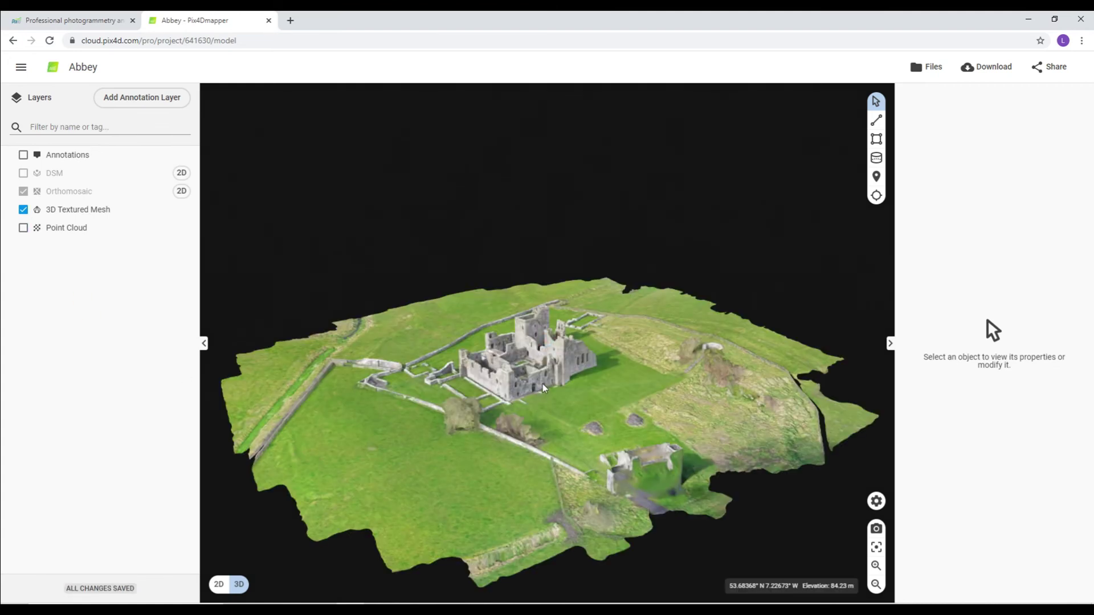
{"action": "scroll", "coordinate": [519, 396], "scroll_direction": "up", "scroll_amount": 3}
{"action": "scroll", "coordinate": [516, 397], "scroll_direction": "up", "scroll_amount": 3}
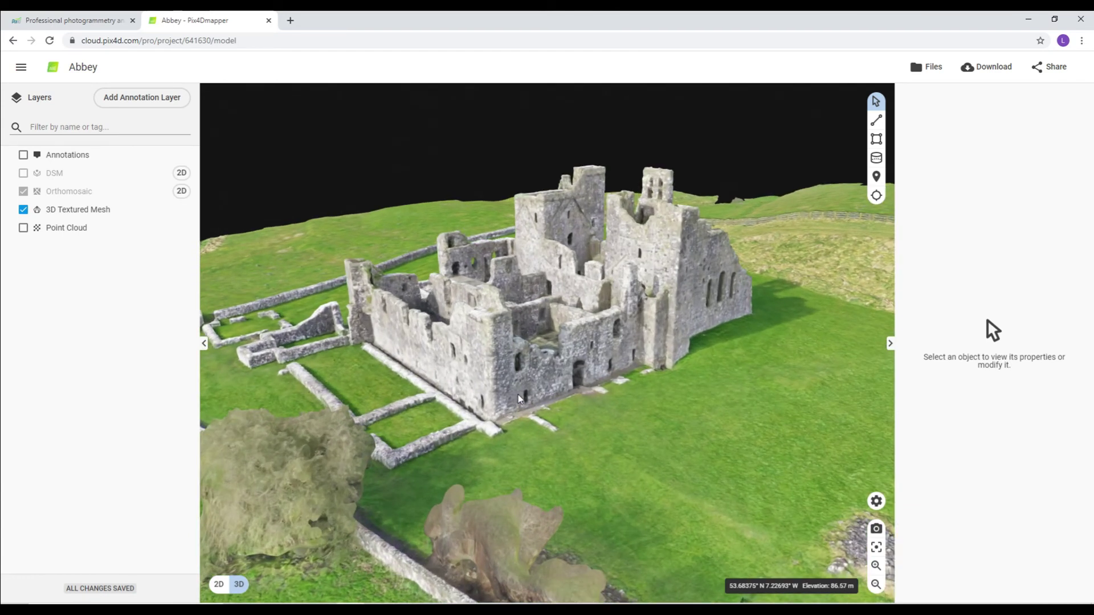
{"action": "left_click_drag", "start_coordinate": [549, 391], "coordinate": [487, 367]}
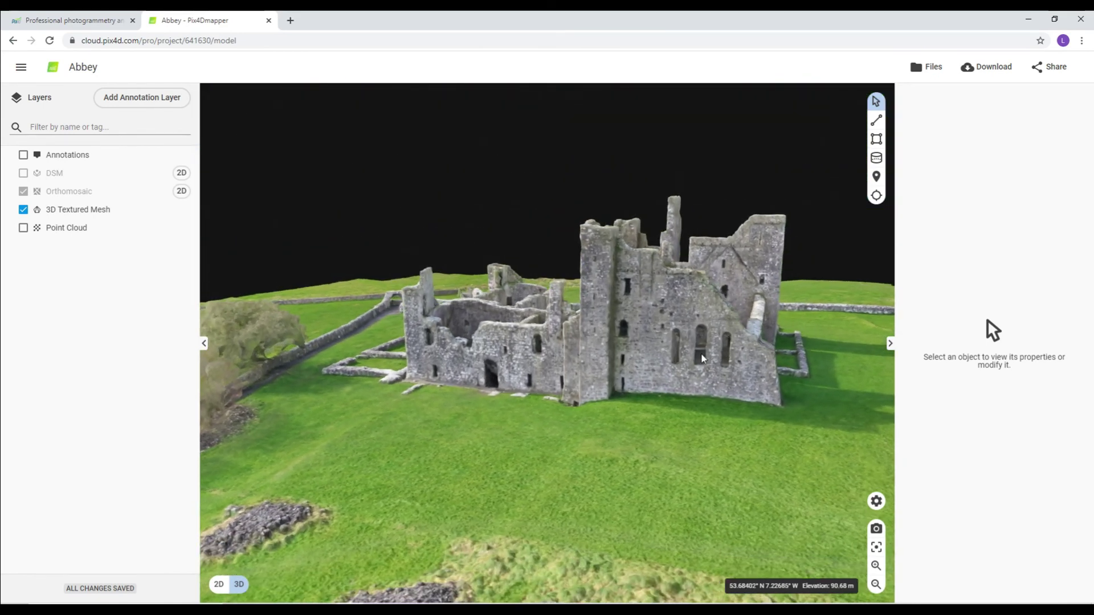
{"action": "scroll", "coordinate": [608, 376], "scroll_direction": "up", "scroll_amount": 5}
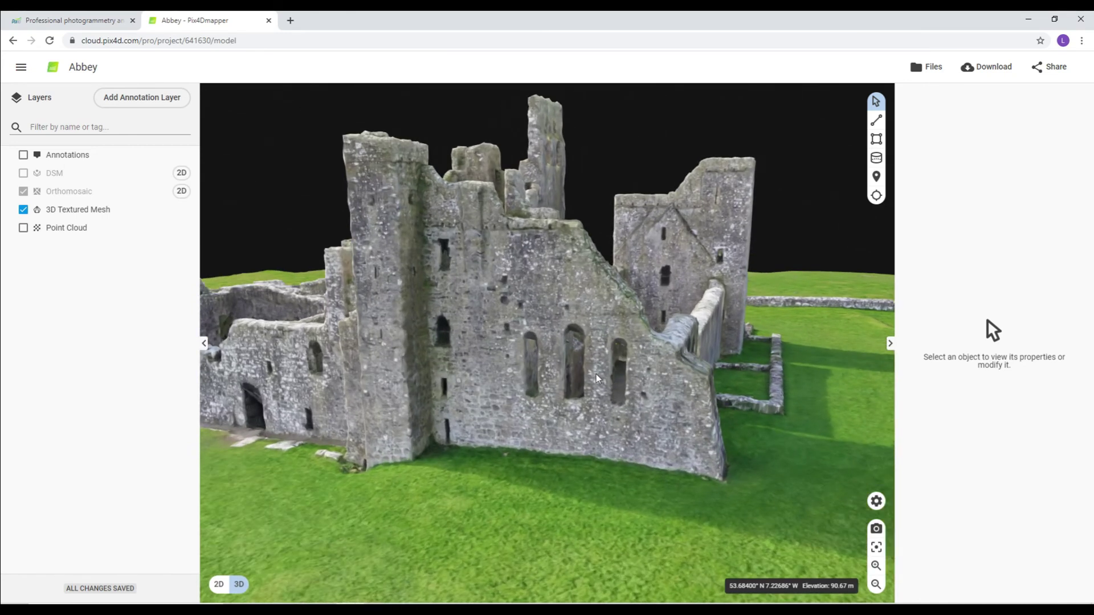
{"action": "left_click_drag", "start_coordinate": [578, 379], "coordinate": [514, 403]}
{"action": "left_click_drag", "start_coordinate": [576, 415], "coordinate": [497, 409]}
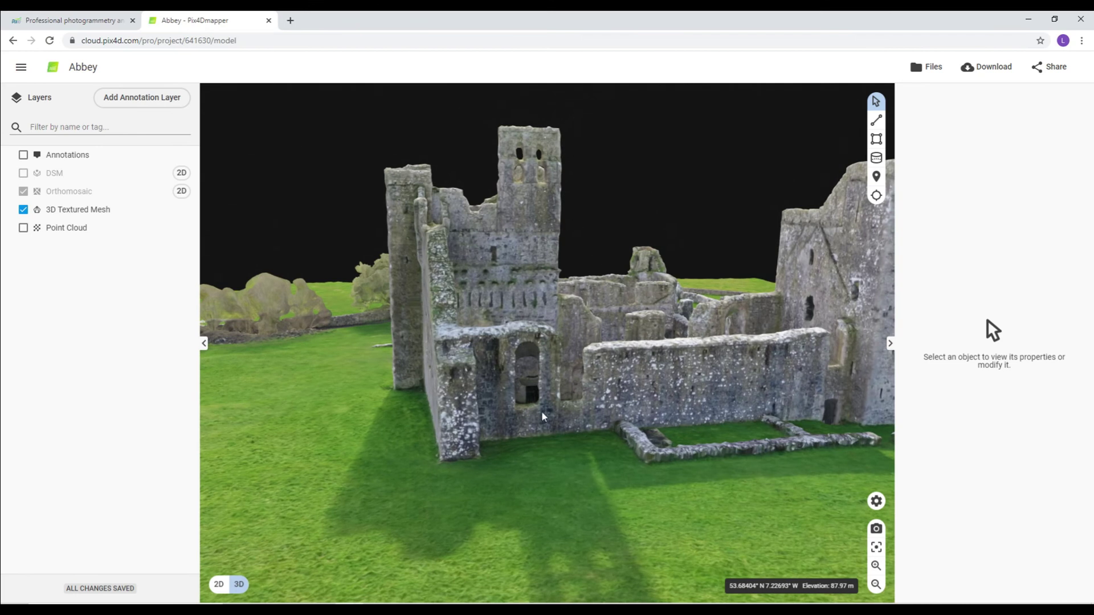
{"action": "left_click_drag", "start_coordinate": [542, 411], "coordinate": [434, 410]}
{"action": "left_click_drag", "start_coordinate": [551, 415], "coordinate": [508, 415]}
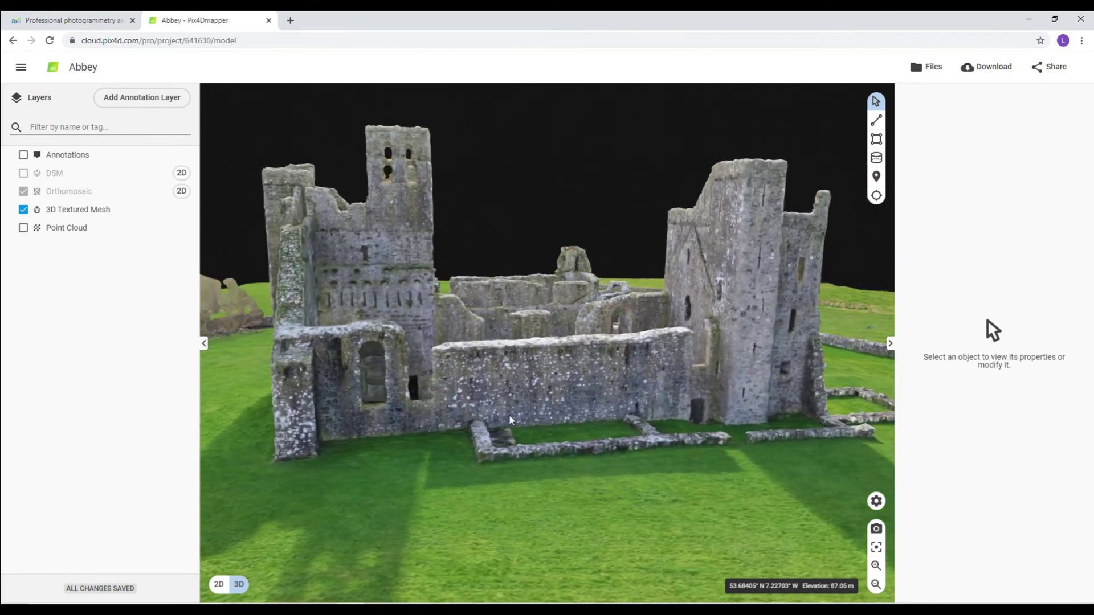
{"action": "left_click_drag", "start_coordinate": [643, 411], "coordinate": [539, 293]}
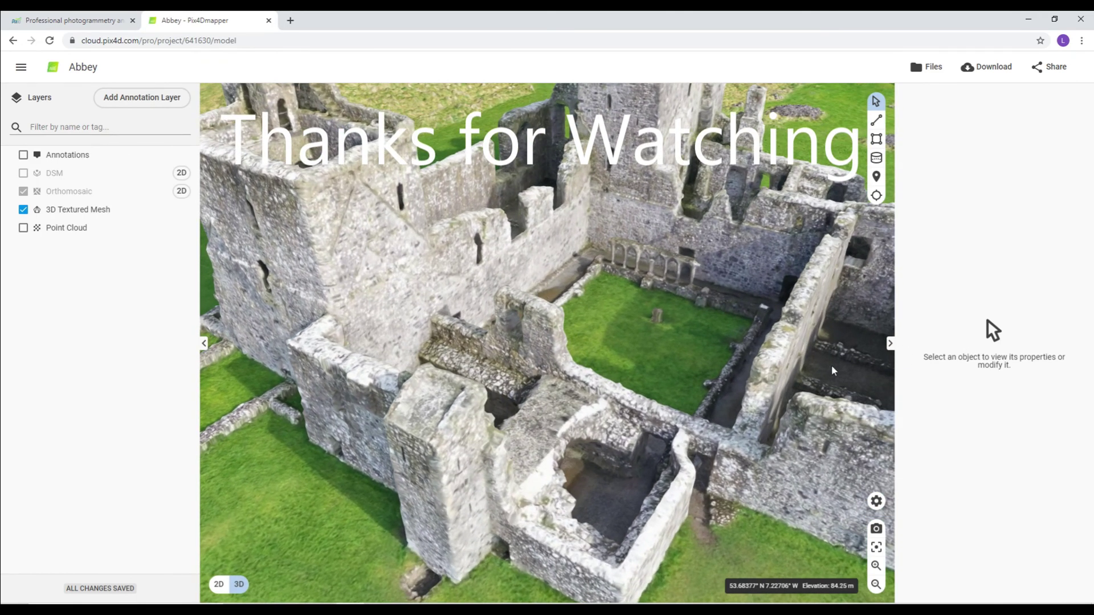